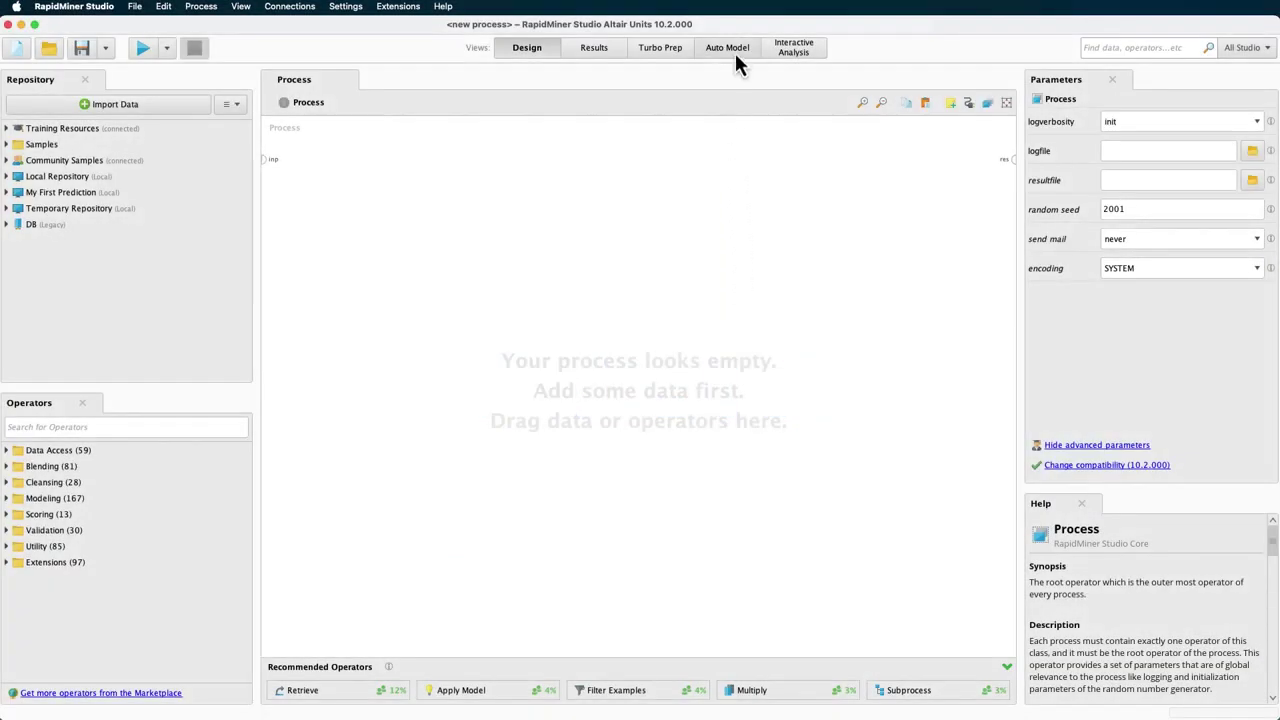
# Step: Switch to the Auto Model view so its Load Data step lists the repositories
pyautogui.click(735, 56)
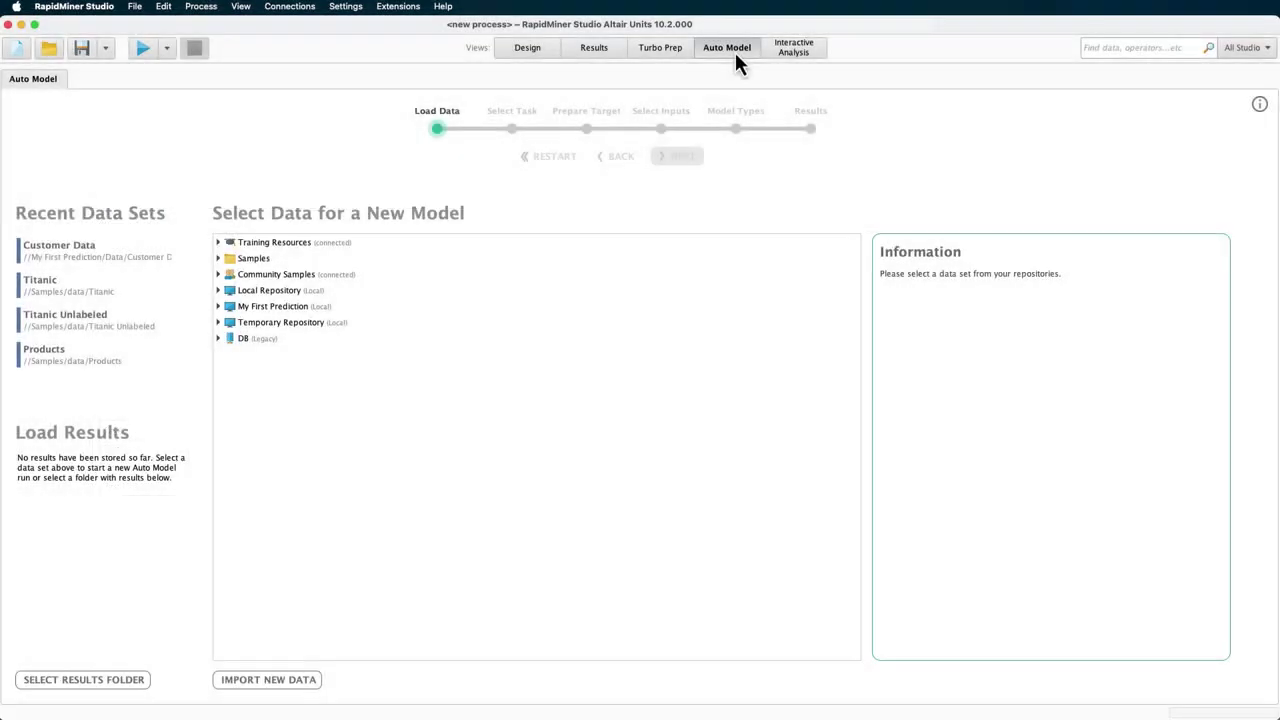
# Step: Pick the Sonar data set (208 rows, 60 columns) from Samples > data
pyautogui.click(217, 258)
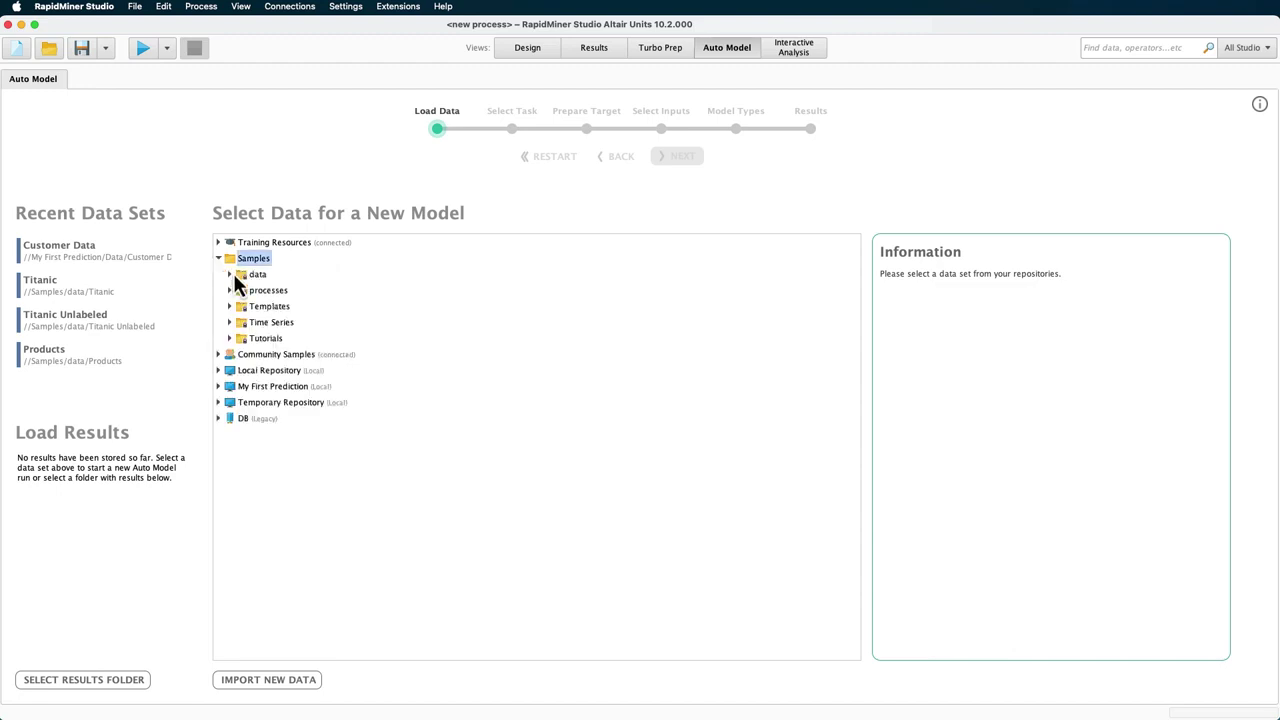
pyautogui.click(233, 273)
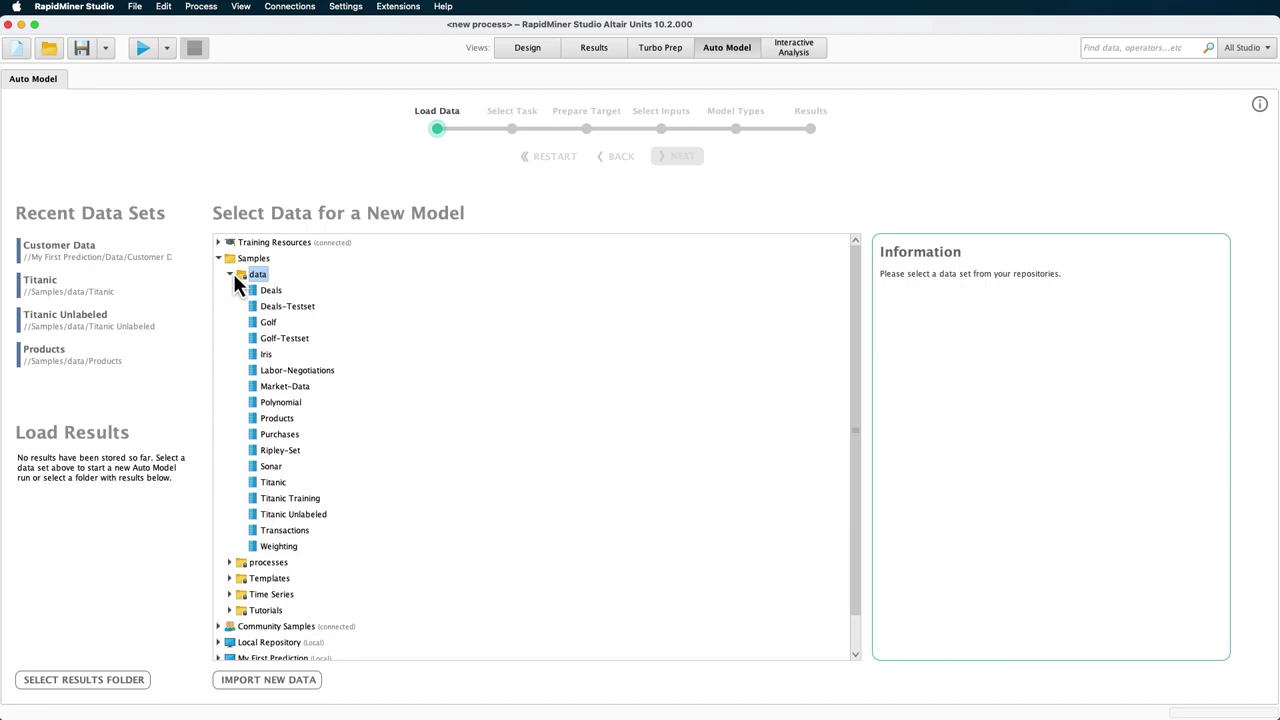
pyautogui.click(266, 464)
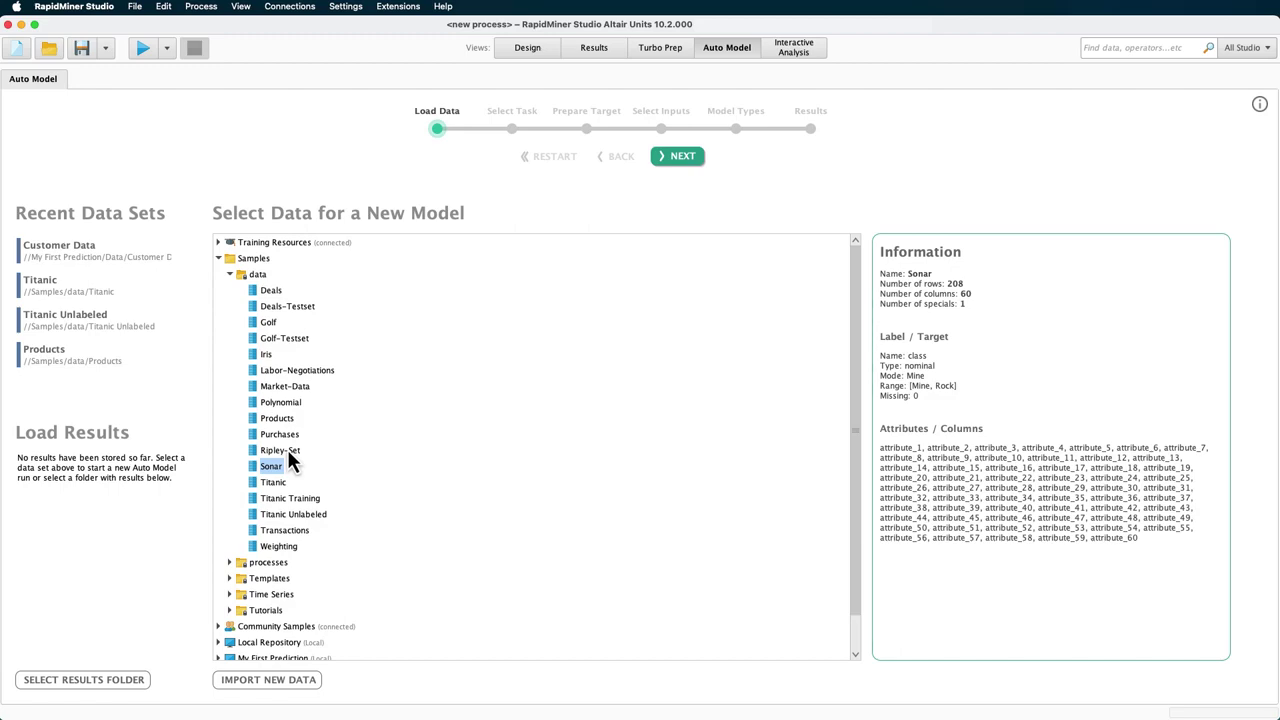
# Step: Choose the Clusters task, show its help text, and advance to Select Inputs
pyautogui.click(658, 162)
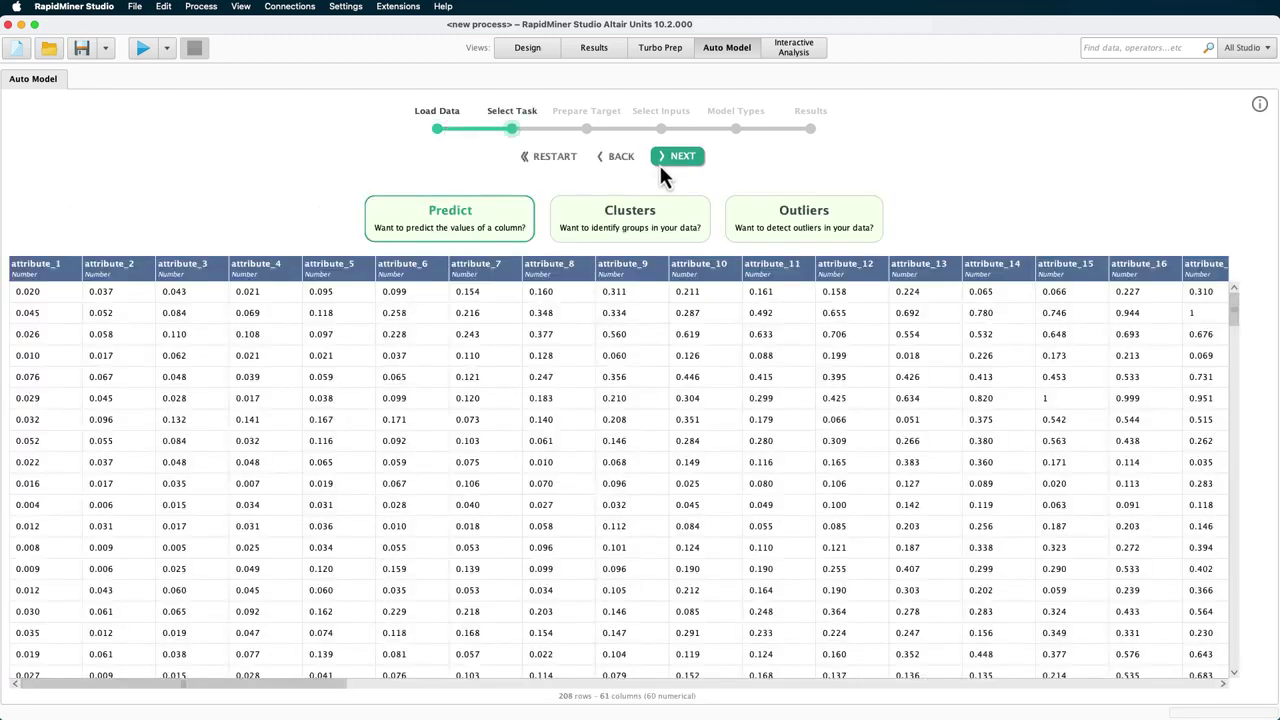
pyautogui.click(658, 219)
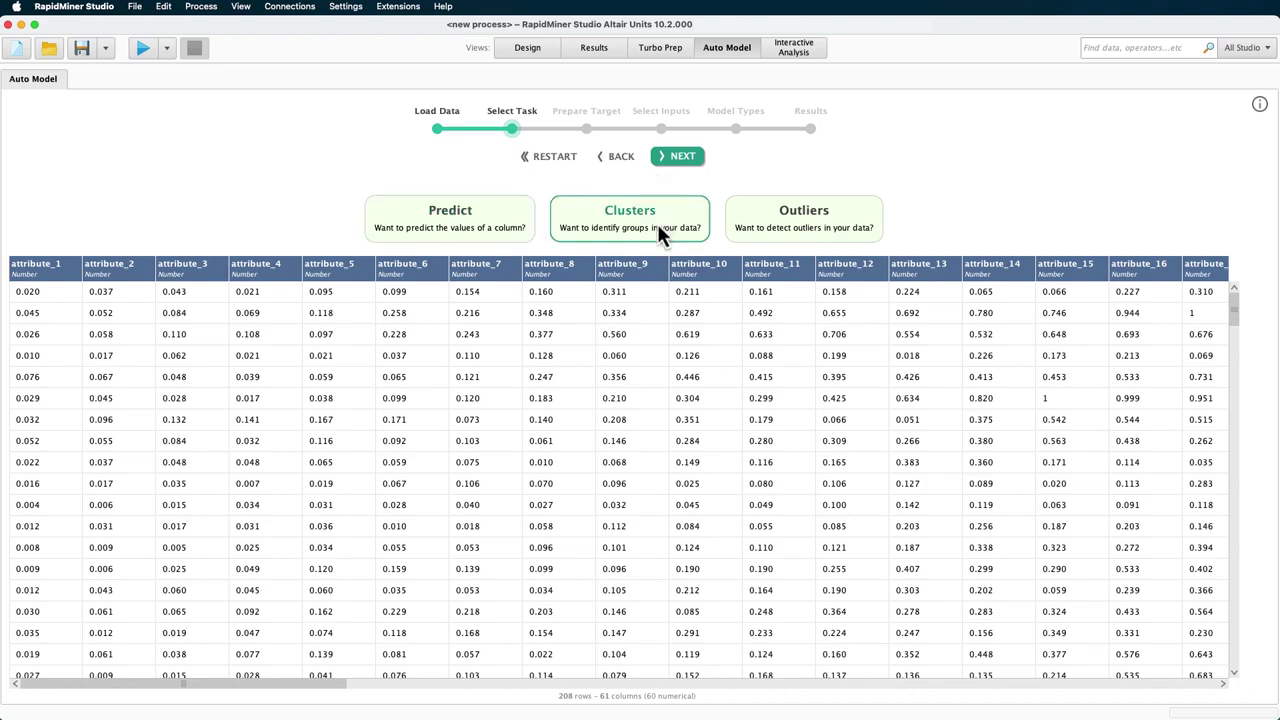
pyautogui.click(1259, 105)
pyautogui.click(607, 160)
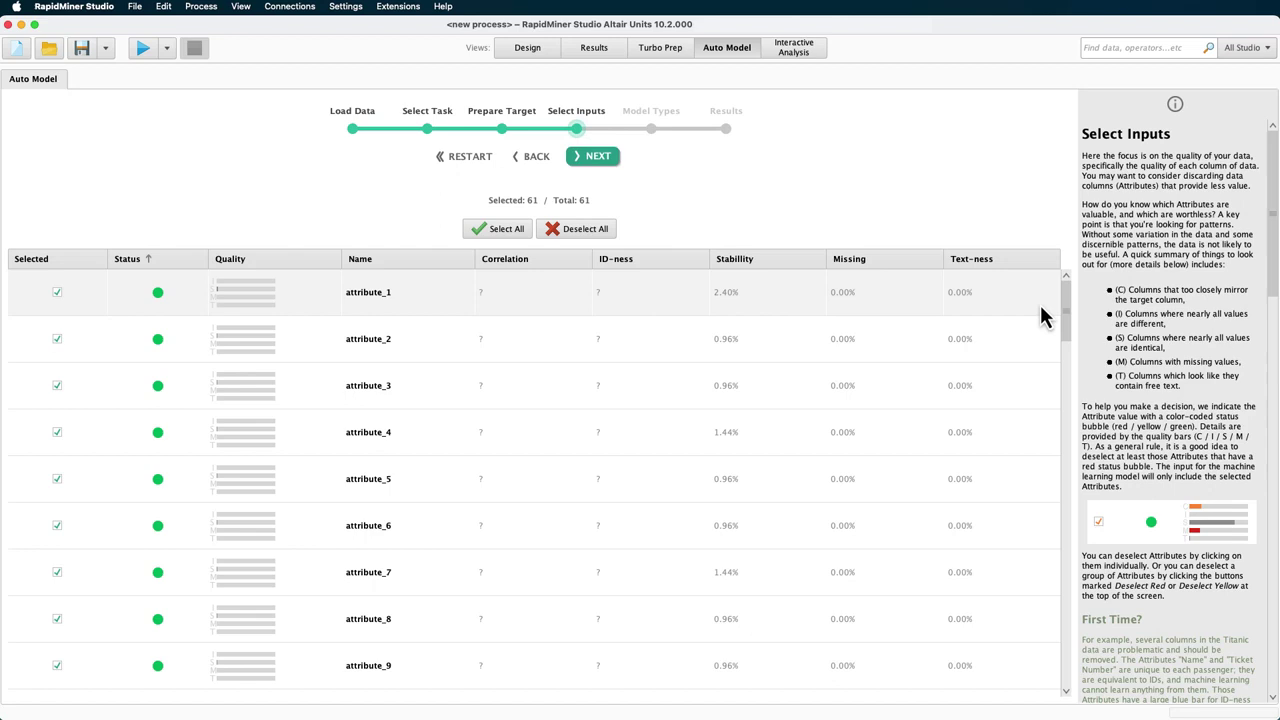
# Step: Exclude the class column from the inputs, leaving 60 of 61, and continue to Model Types
pyautogui.moveTo(1065, 325); pyautogui.dragTo(1088, 691)
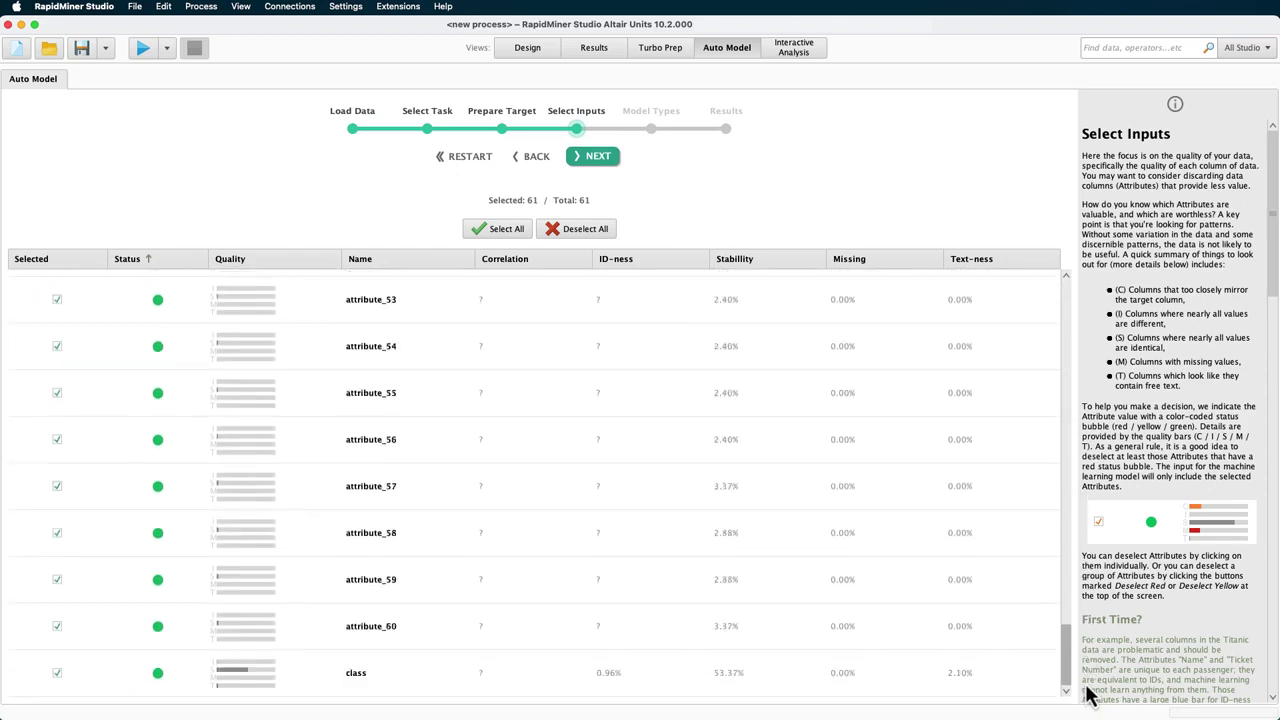
pyautogui.click(57, 673)
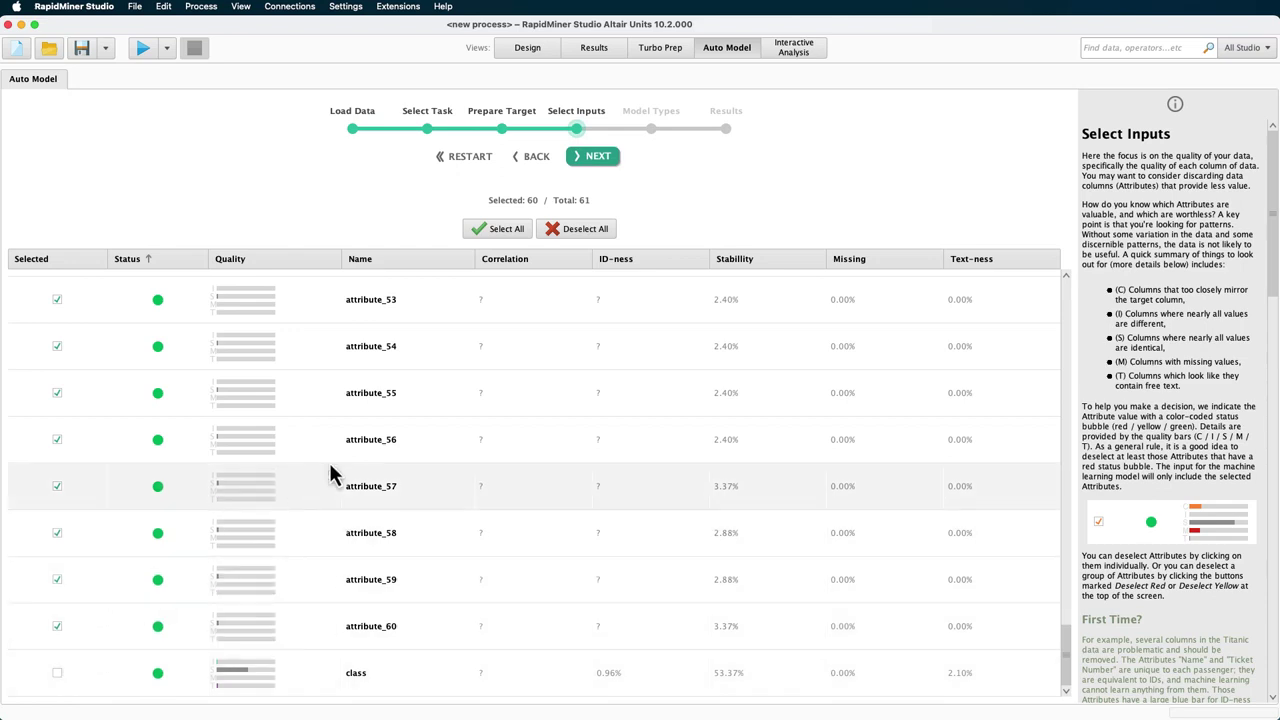
pyautogui.click(598, 157)
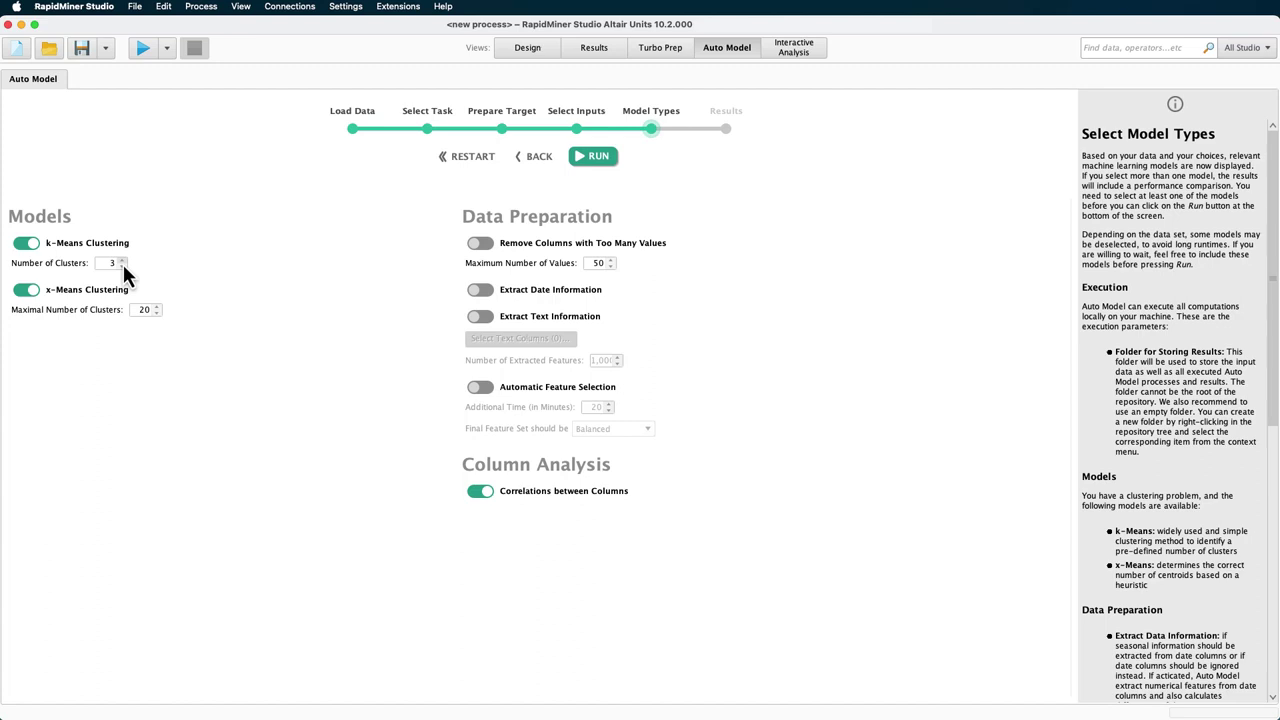
# Step: Run Auto Model with k-Means at 3 clusters and x-Means up to 20
pyautogui.click(593, 164)
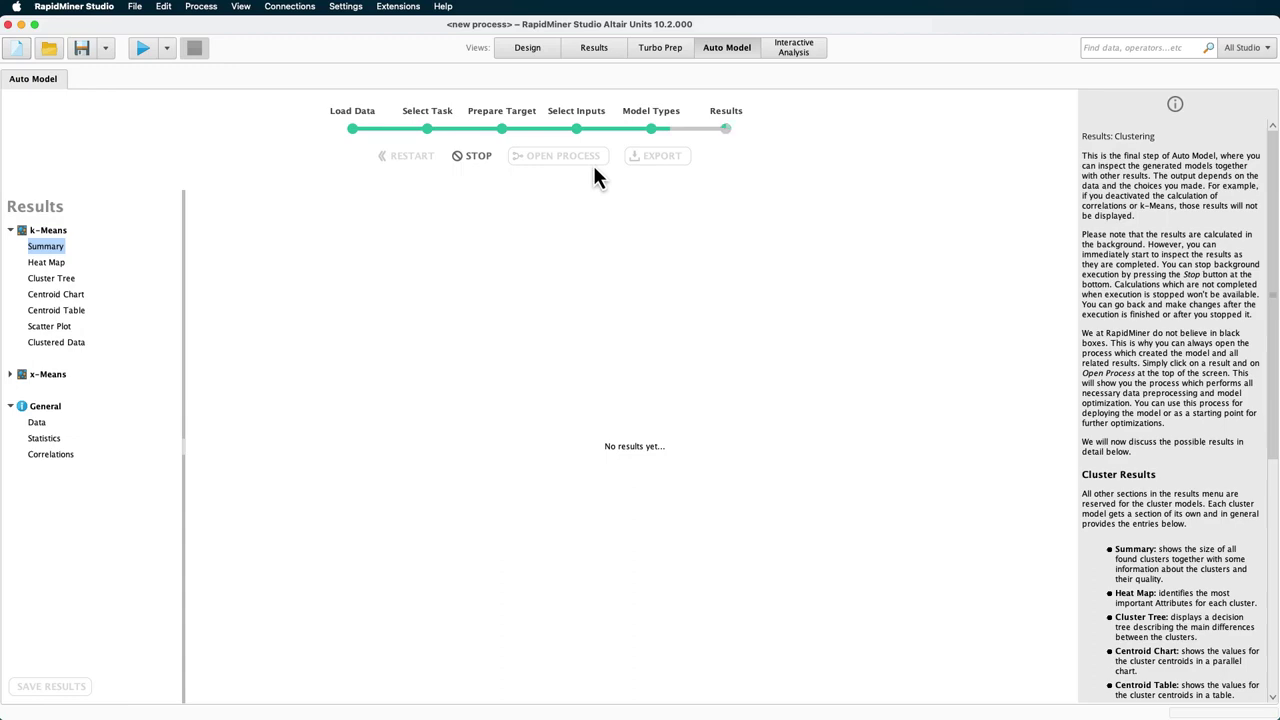
# Step: Review column correlations, then the k-Means summary with clusters of 84, 39 and 85 rows
pyautogui.click(52, 455)
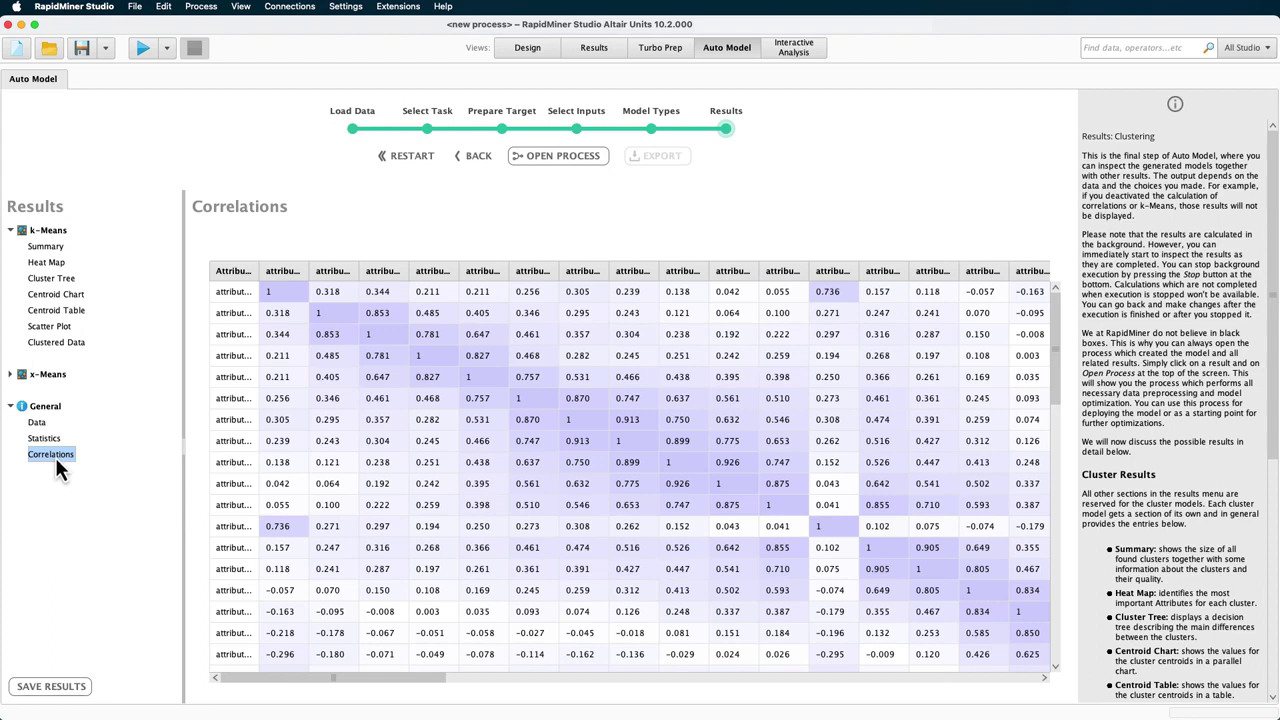
pyautogui.click(57, 249)
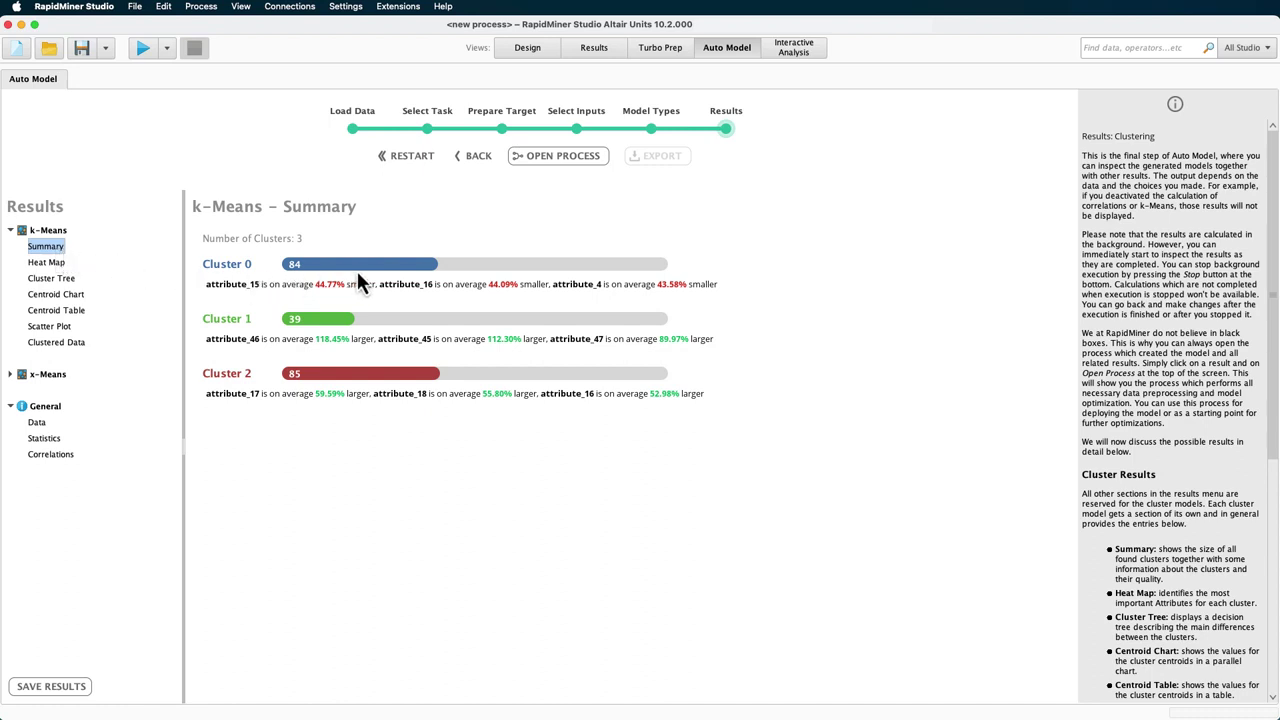
pyautogui.moveTo(360, 268)
# Step: Inspect the k-Means heat map and fully zoomed-out cluster tree, then expand the x-Means results
pyautogui.click(61, 263)
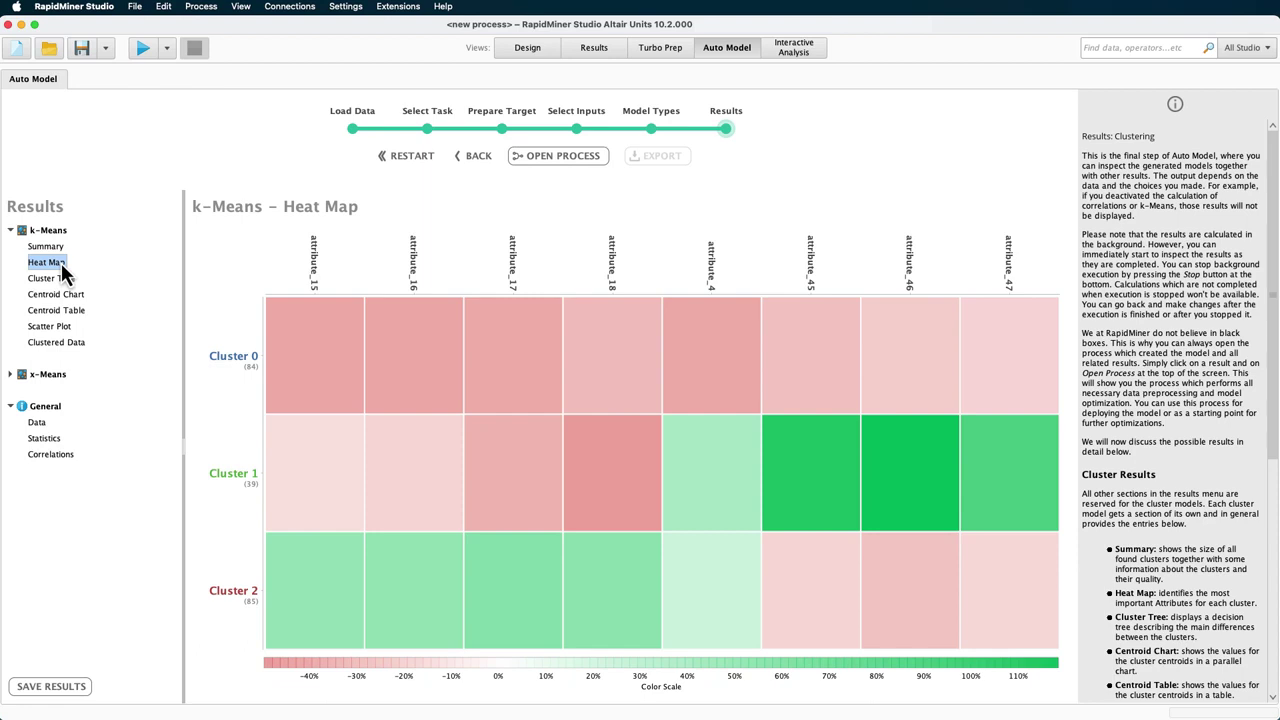
pyautogui.click(56, 277)
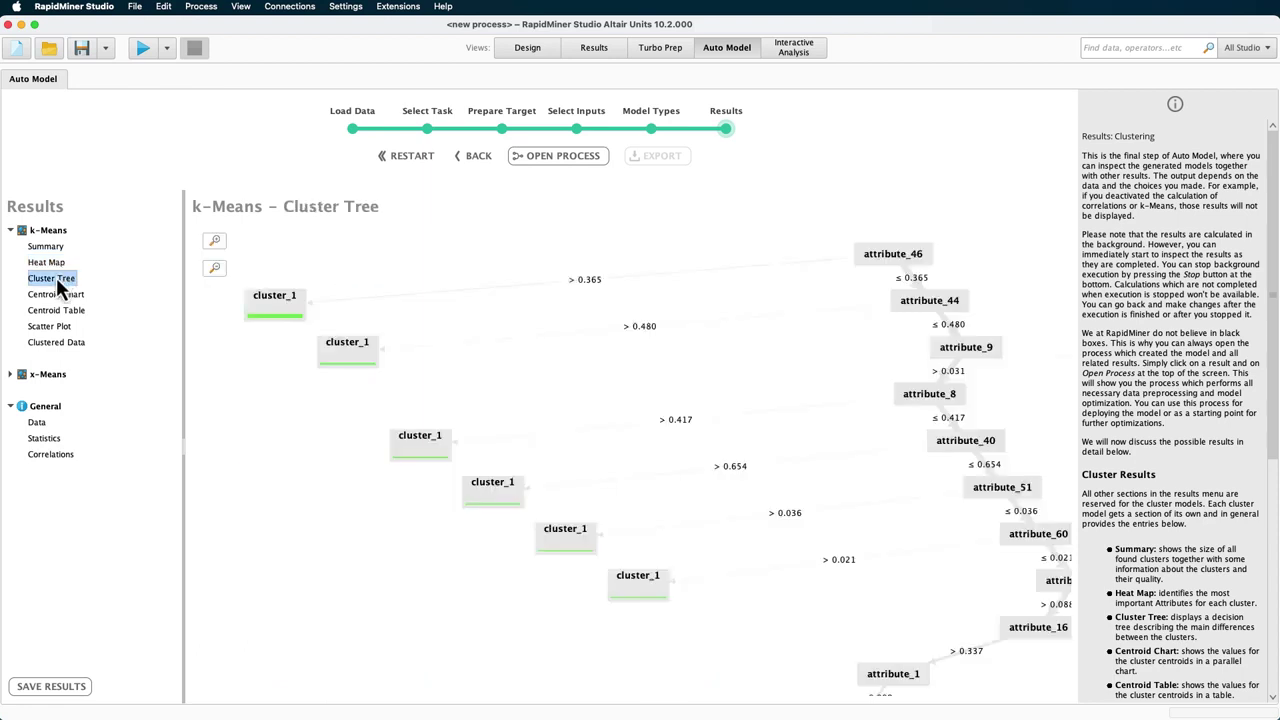
pyautogui.click(213, 268)
pyautogui.click(213, 268)
pyautogui.click(213, 268)
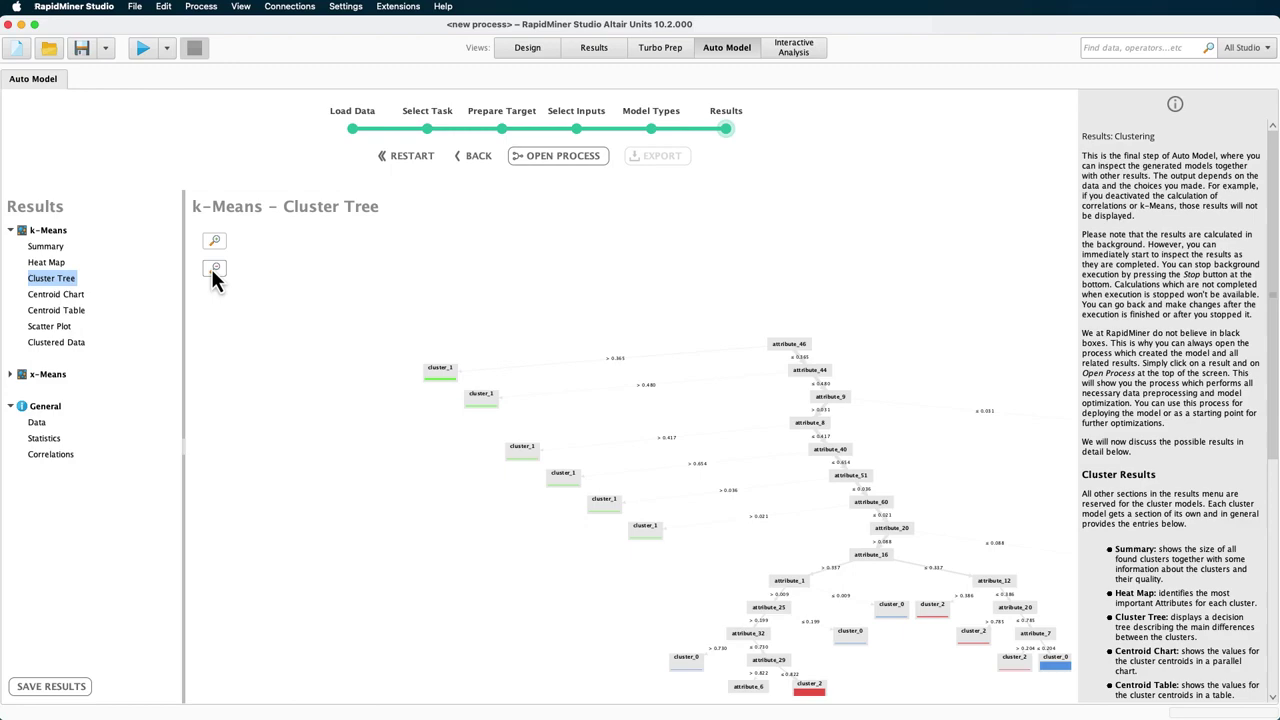
pyautogui.click(213, 268)
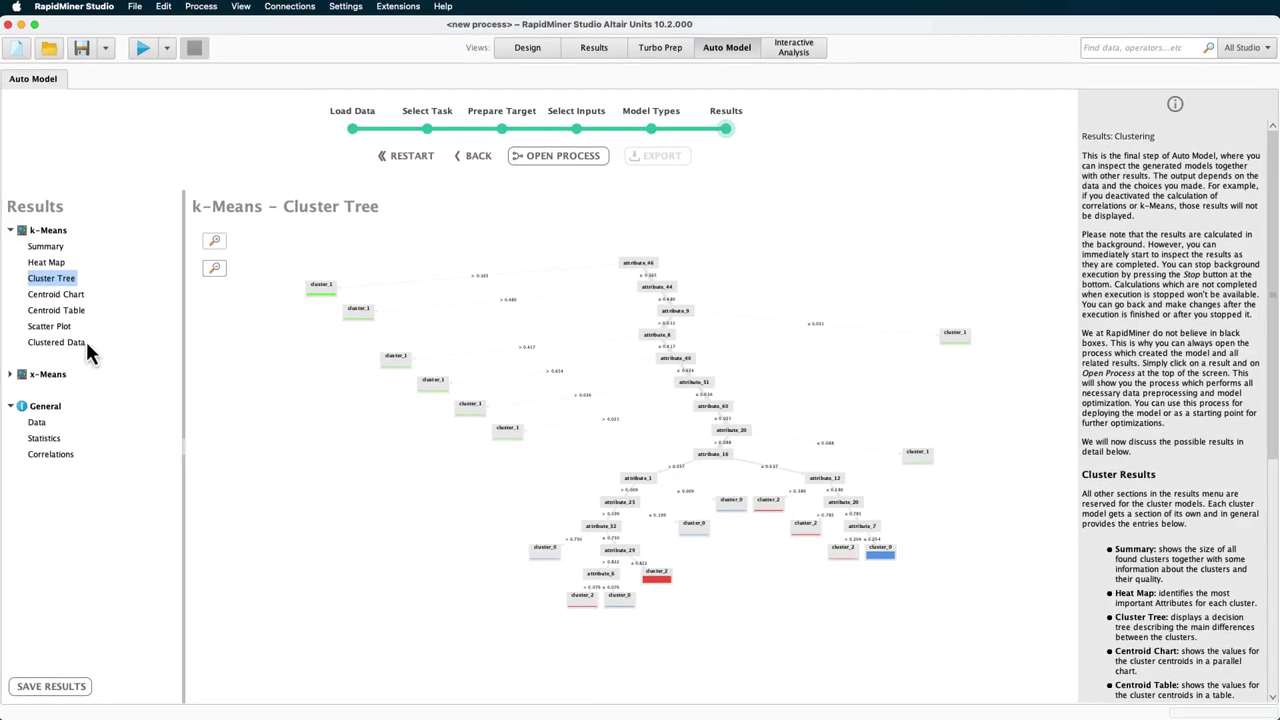
pyautogui.click(11, 375)
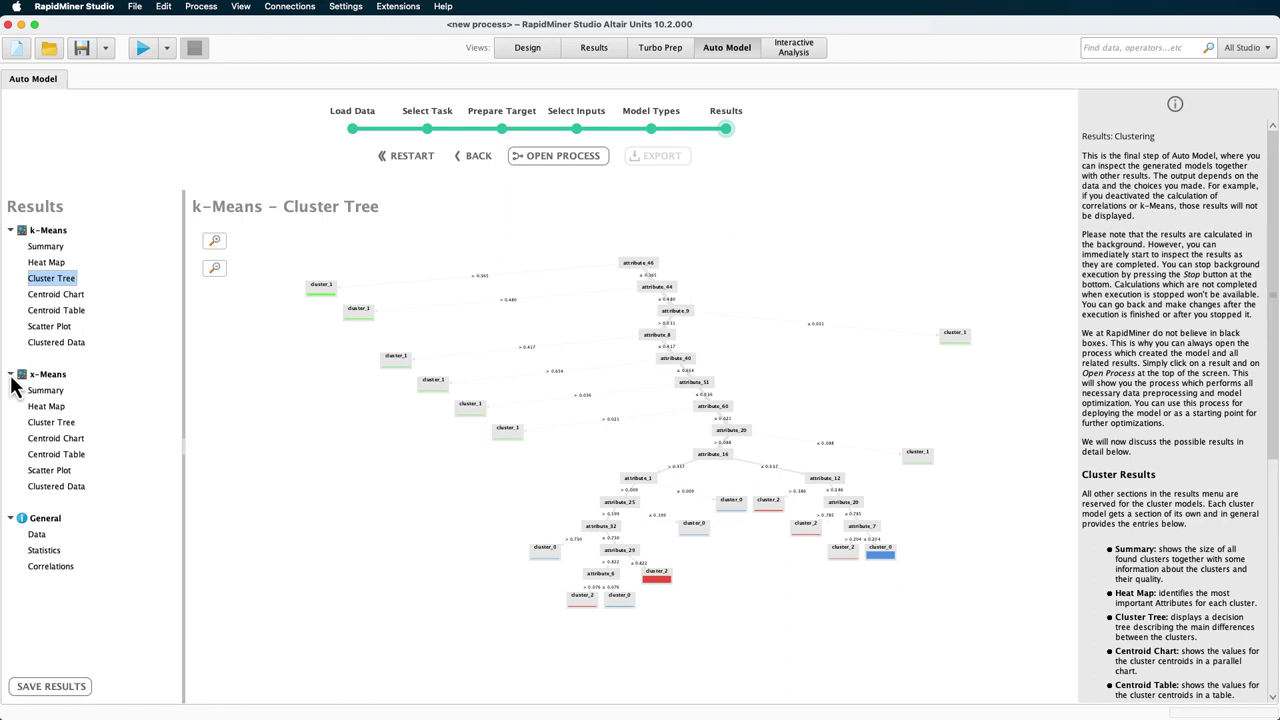
# Step: Review the x-Means centroid chart, centroid table, Cluster 2 scatter plot, and clustered data sorted by cluster
pyautogui.click(41, 441)
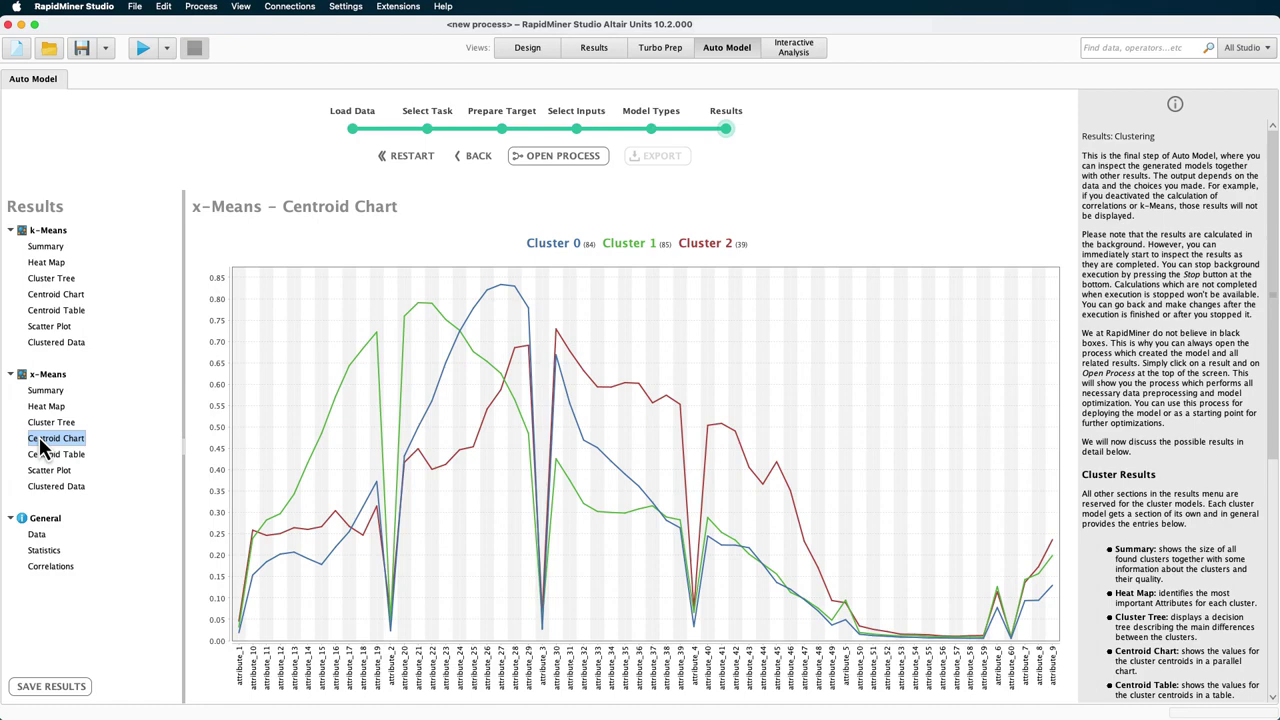
pyautogui.click(44, 454)
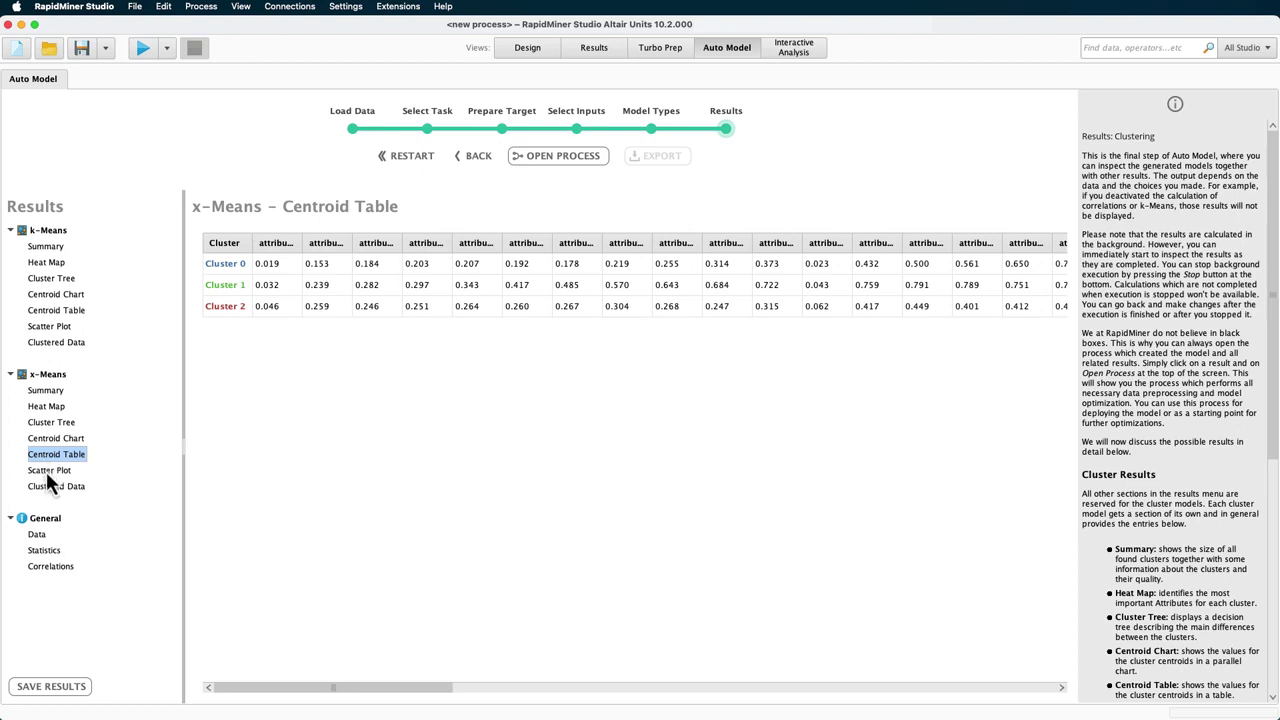
pyautogui.click(46, 472)
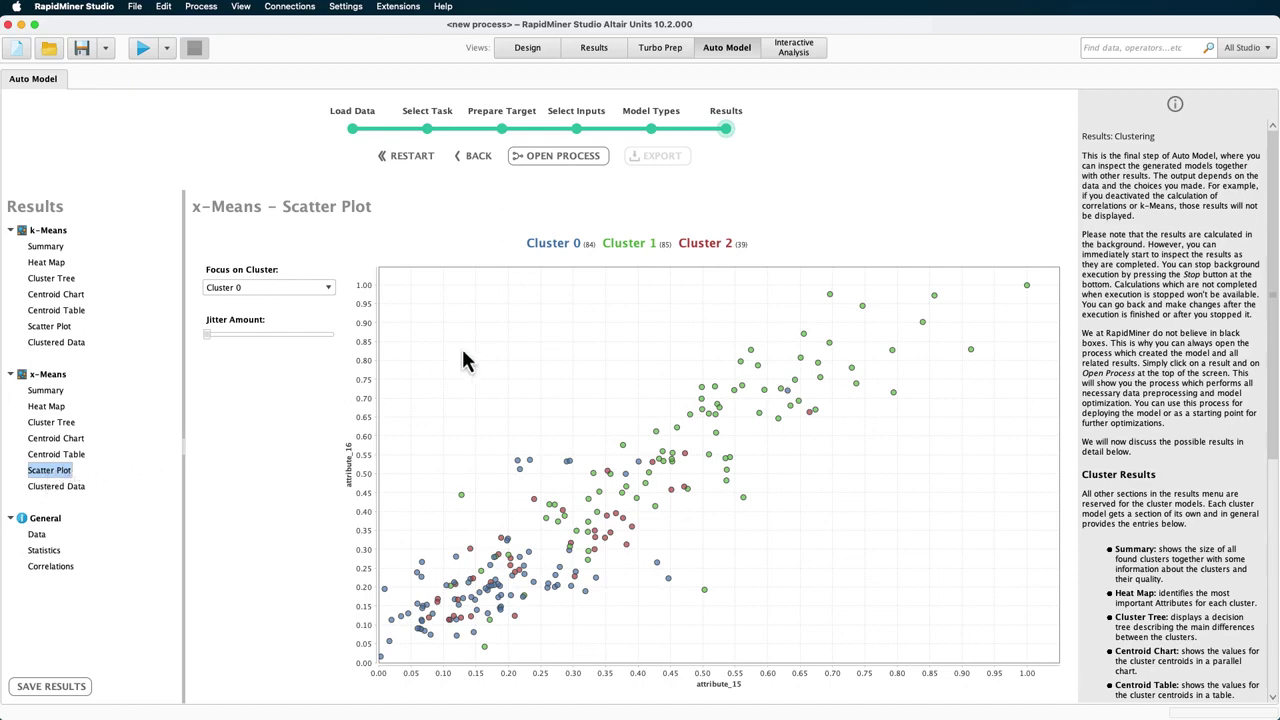
pyautogui.click(703, 250)
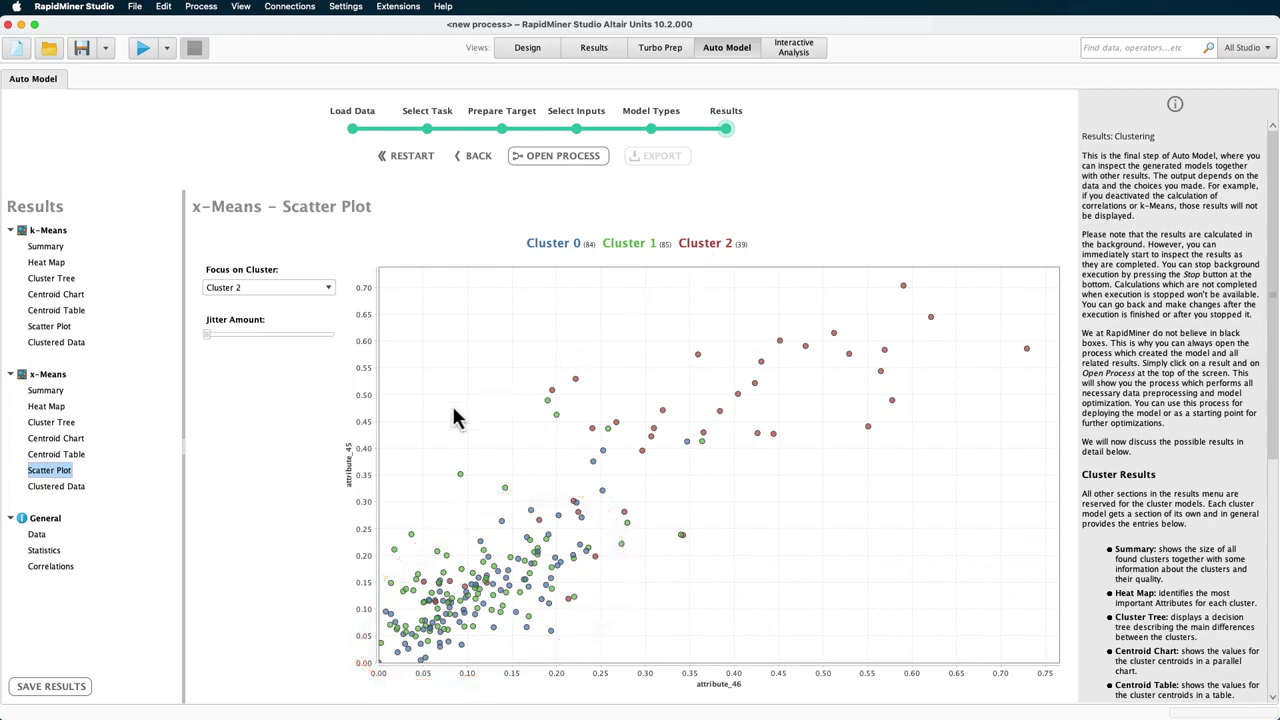
pyautogui.click(73, 487)
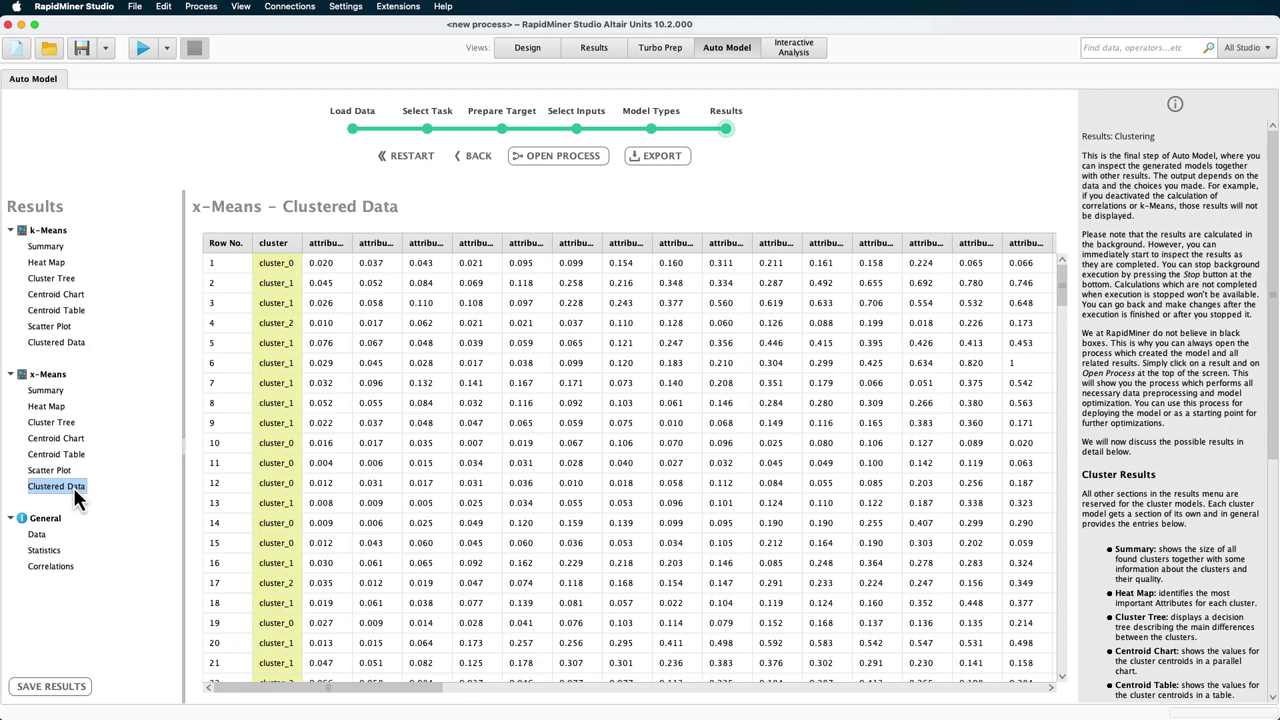
pyautogui.click(290, 243)
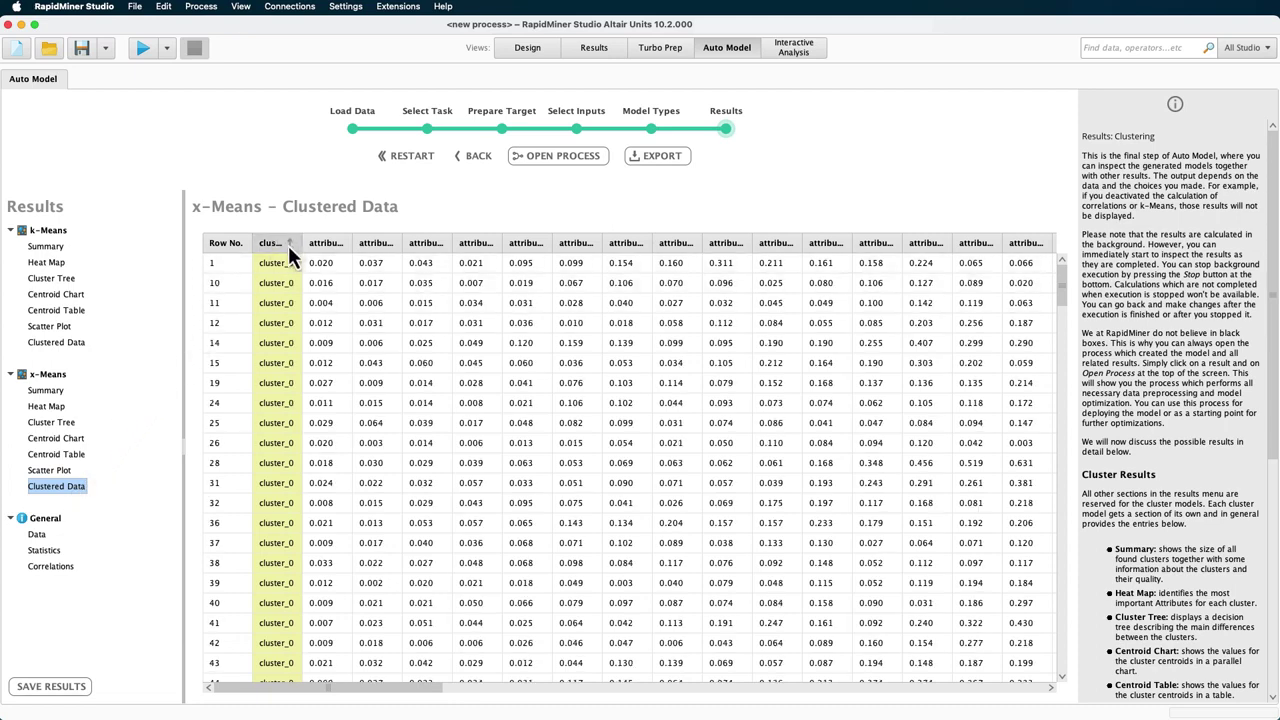
# Step: Go back to Select Task, pick Outliers, and advance to Select Inputs with all 61 columns
pyautogui.click(480, 157)
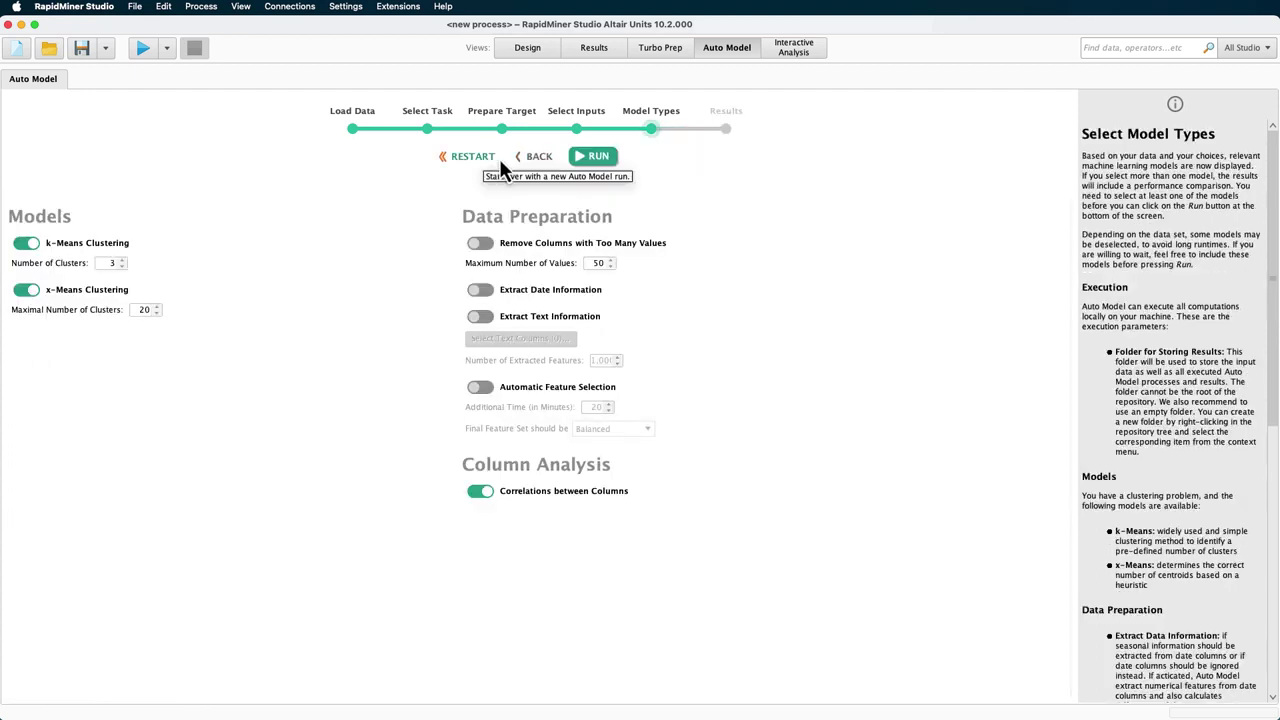
pyautogui.click(517, 160)
pyautogui.click(517, 160)
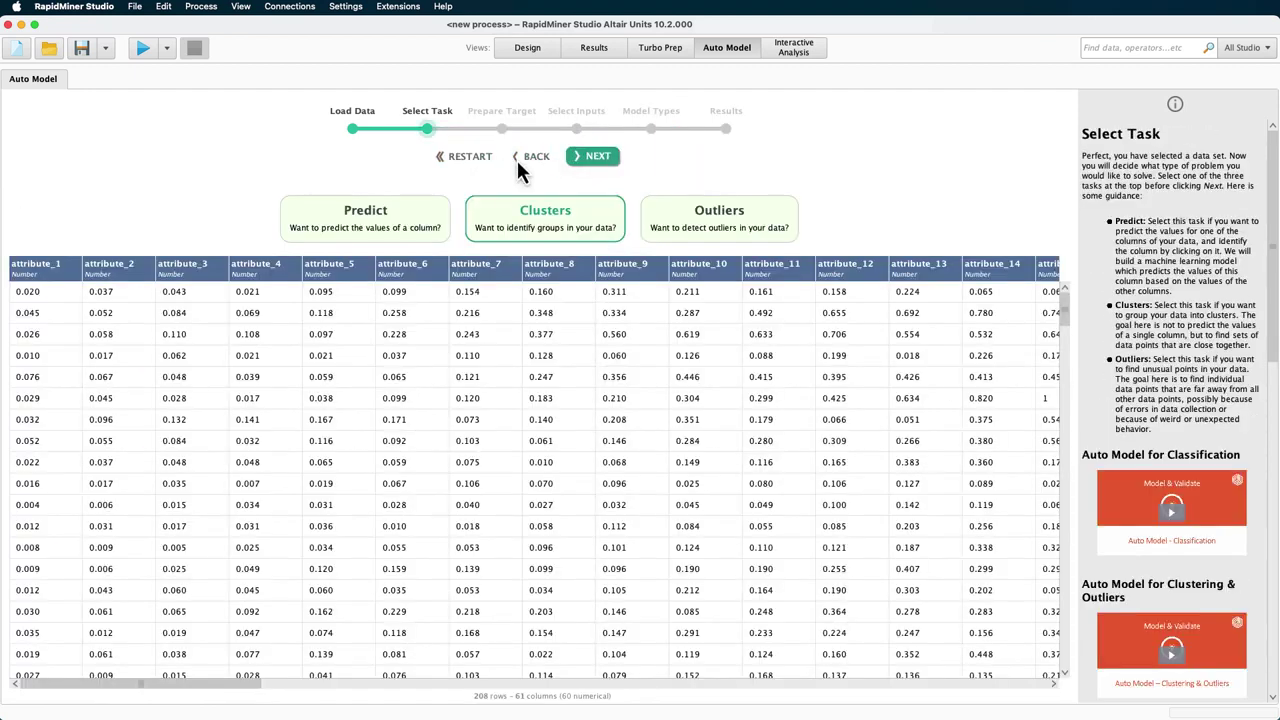
pyautogui.click(679, 217)
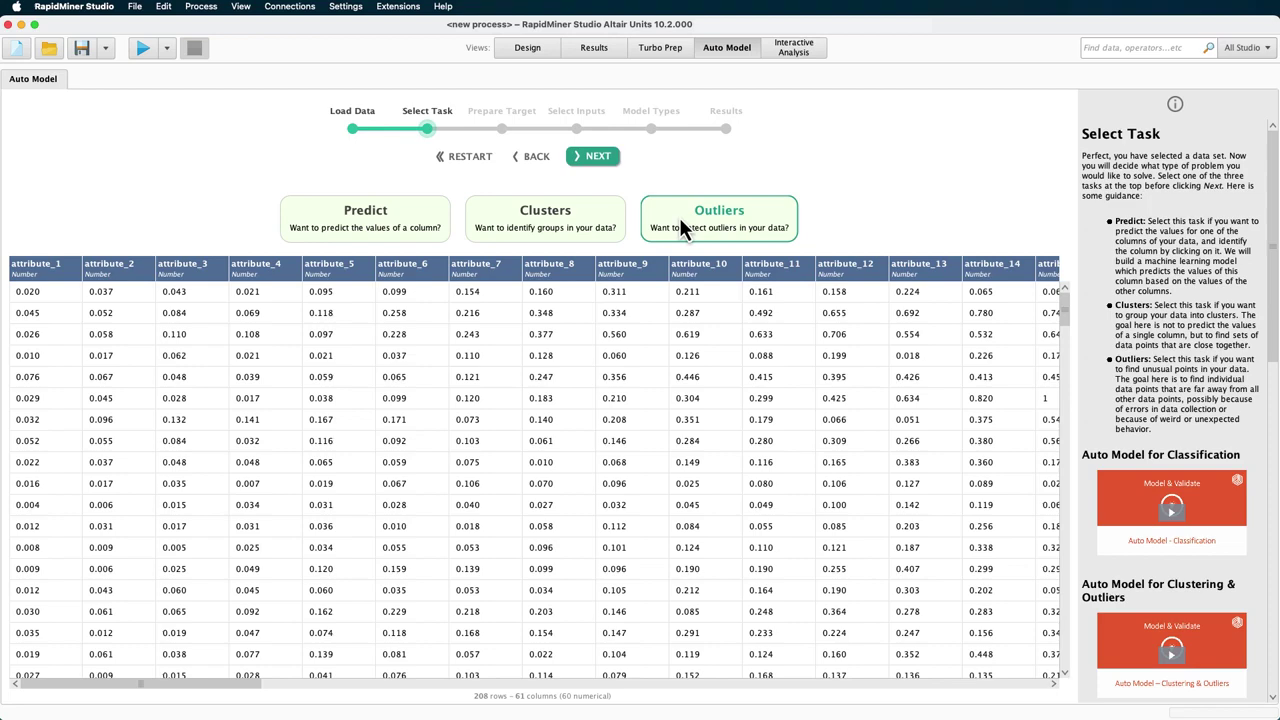
pyautogui.click(598, 160)
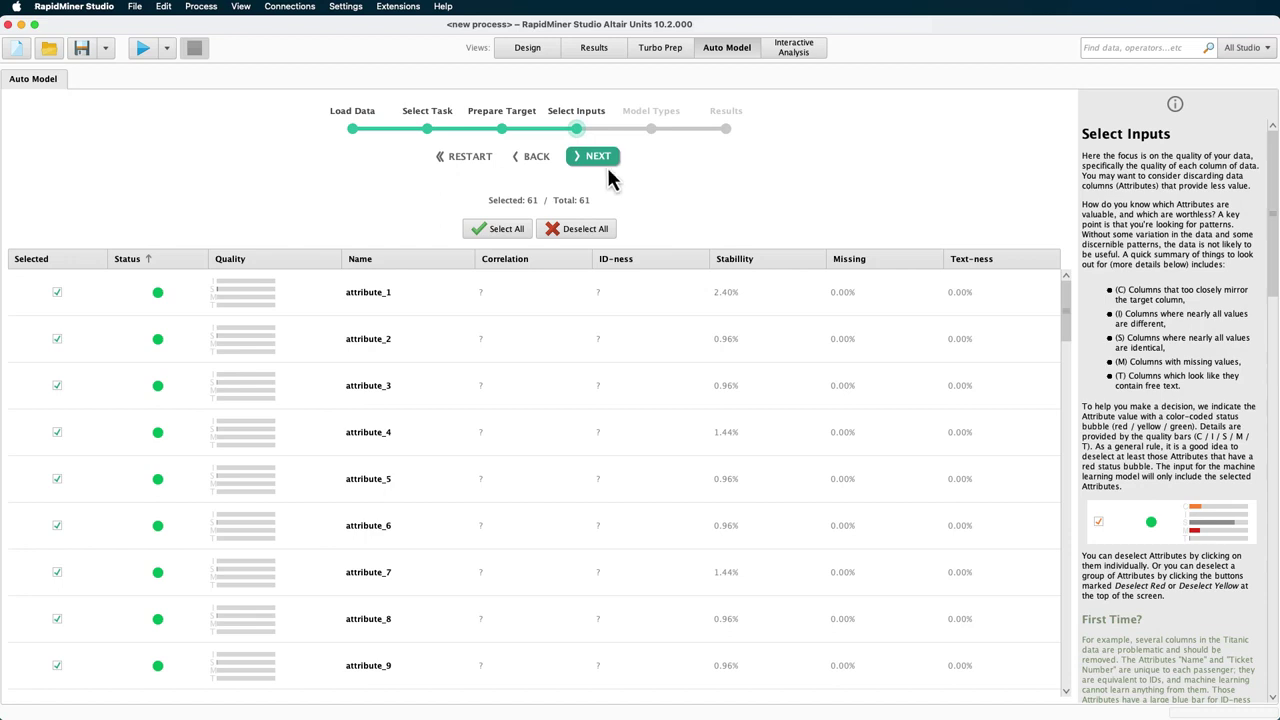
# Step: Run both outlier models, flagging rows 1–4 as distance-based outliers
pyautogui.moveTo(1066, 329); pyautogui.dragTo(1034, 703)
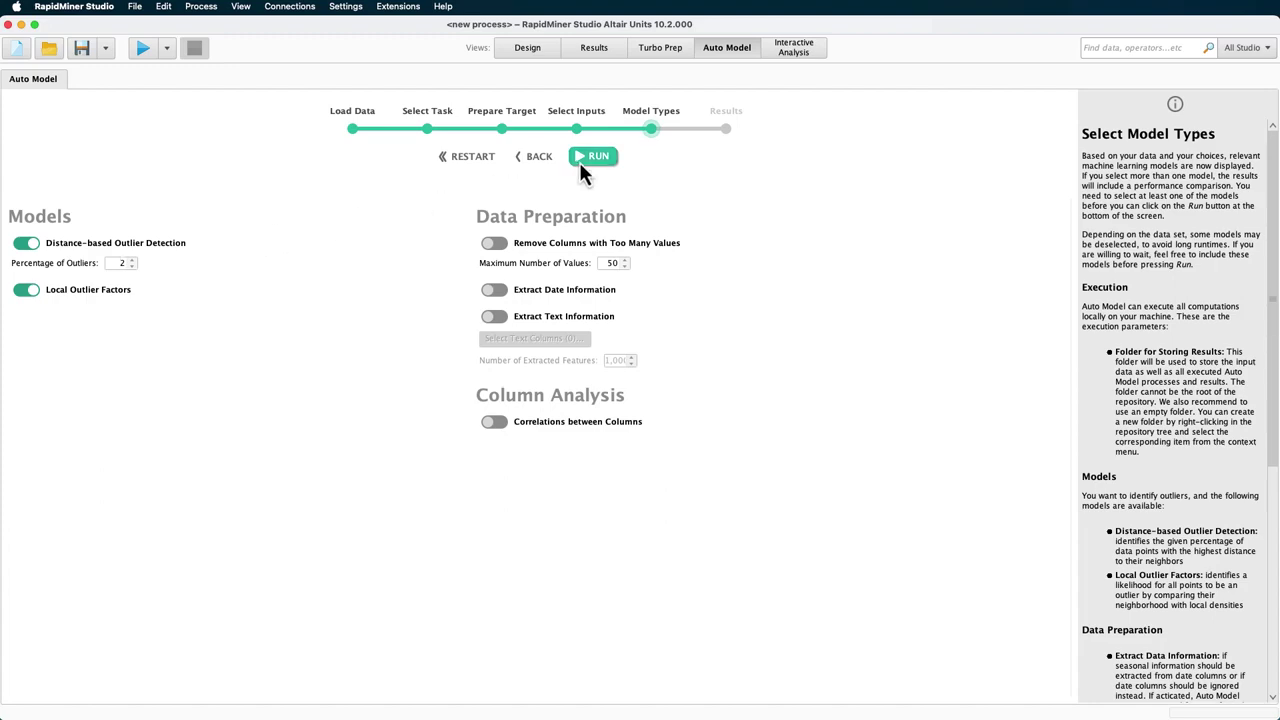
pyautogui.click(580, 163)
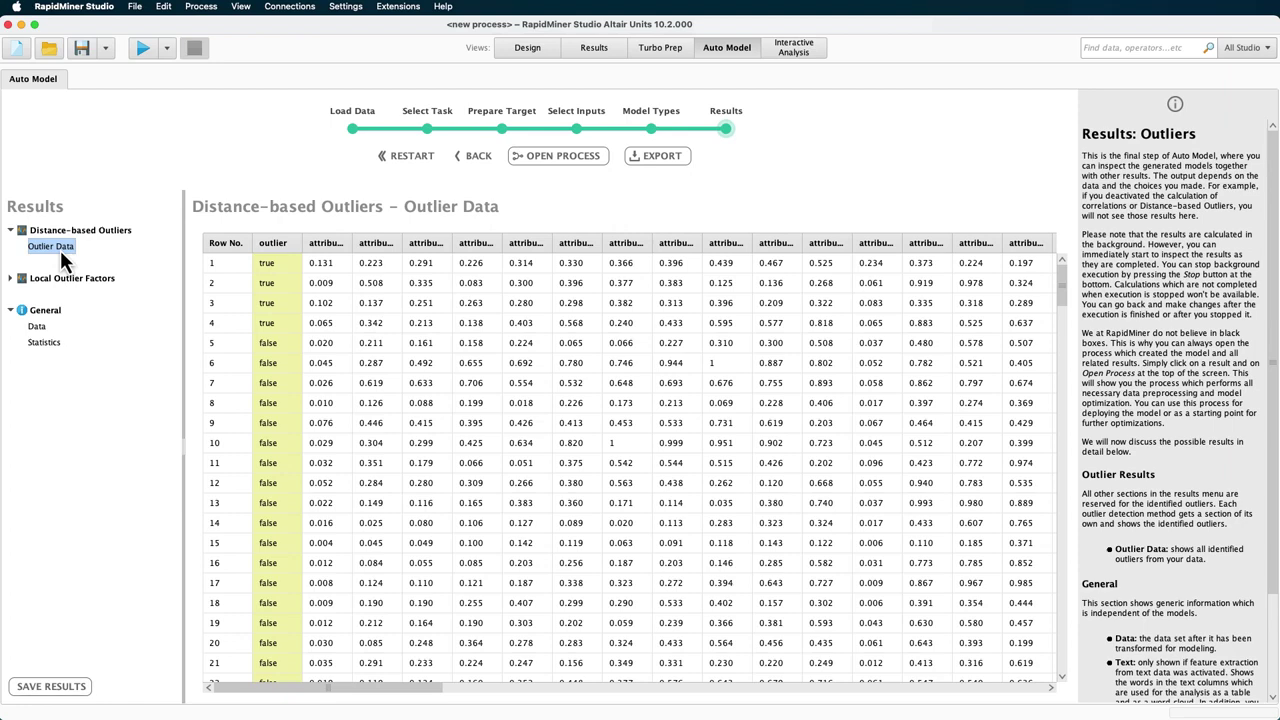
# Step: Review the Local Outlier Factors outlier scores, then open the generated outlier process in Design view
pyautogui.click(11, 280)
pyautogui.click(38, 295)
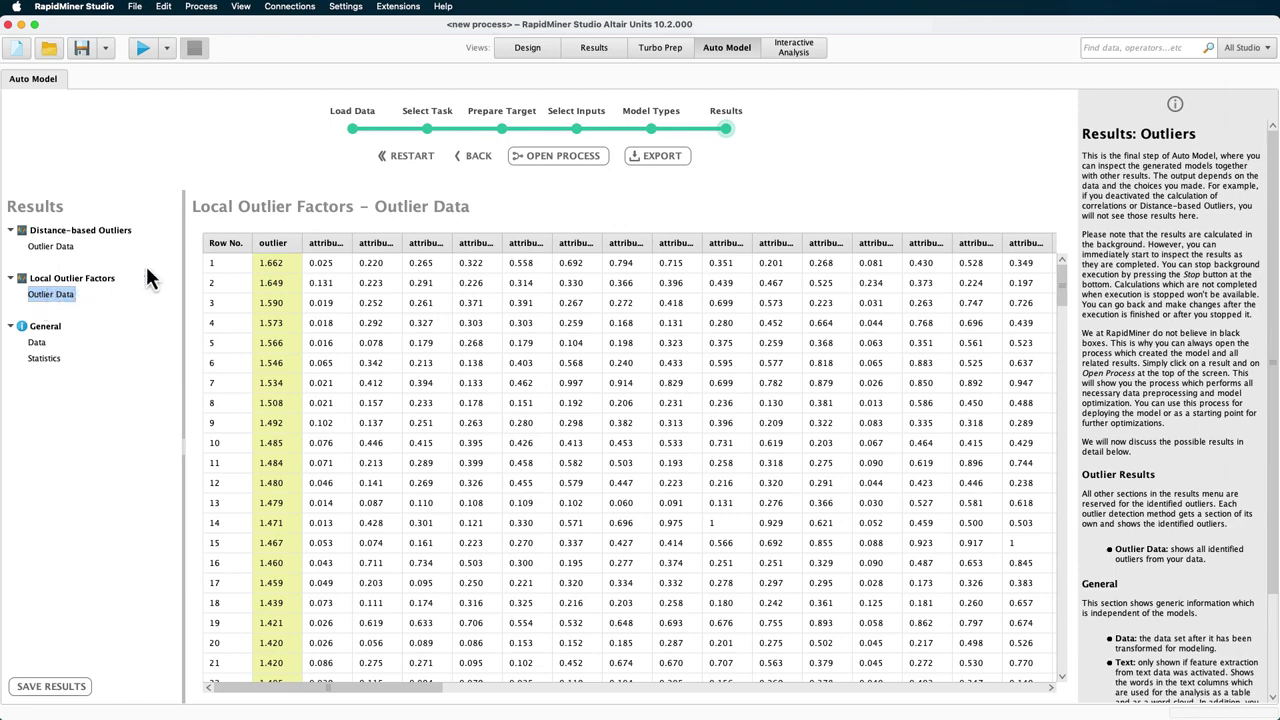
pyautogui.click(565, 160)
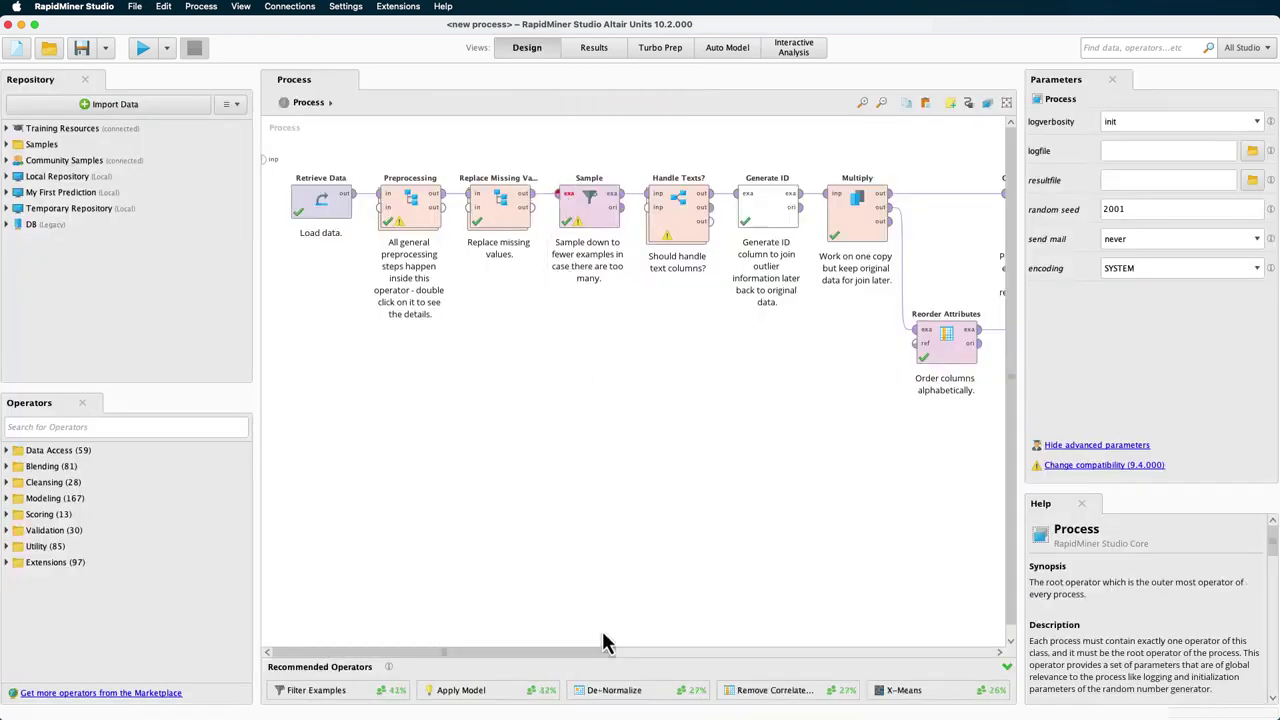
pyautogui.moveTo(603, 658); pyautogui.dragTo(1020, 680)
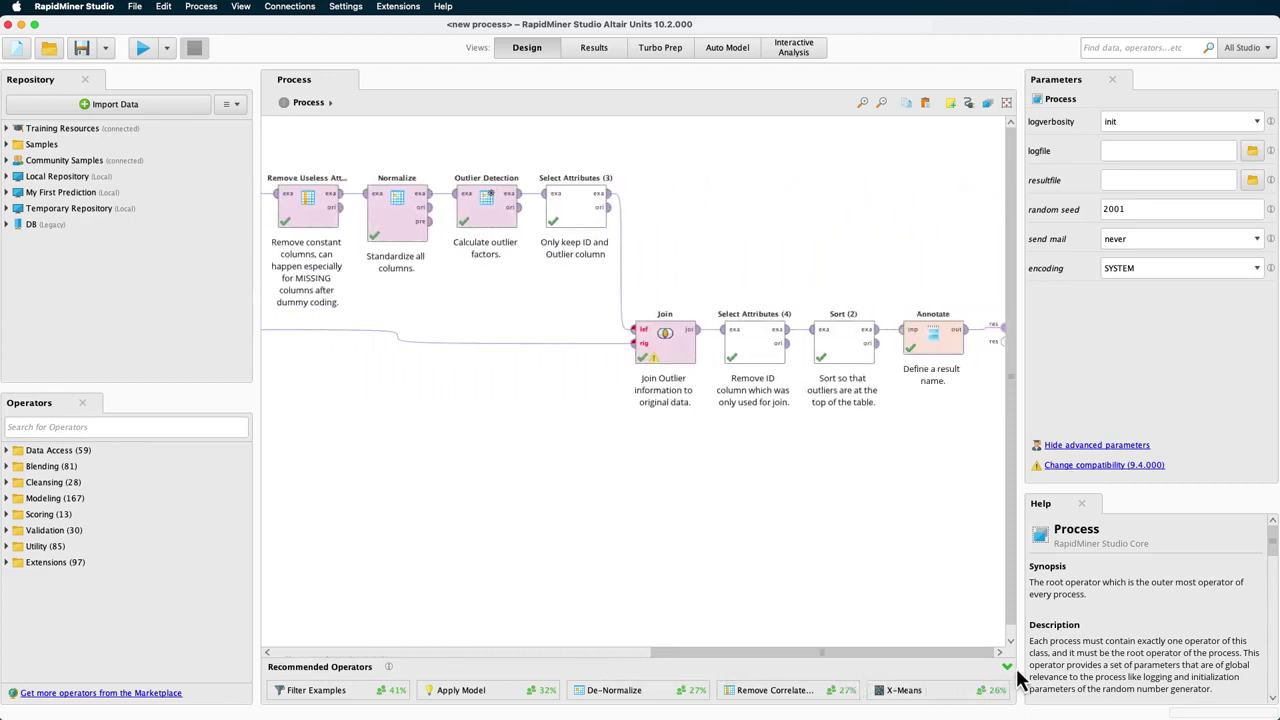